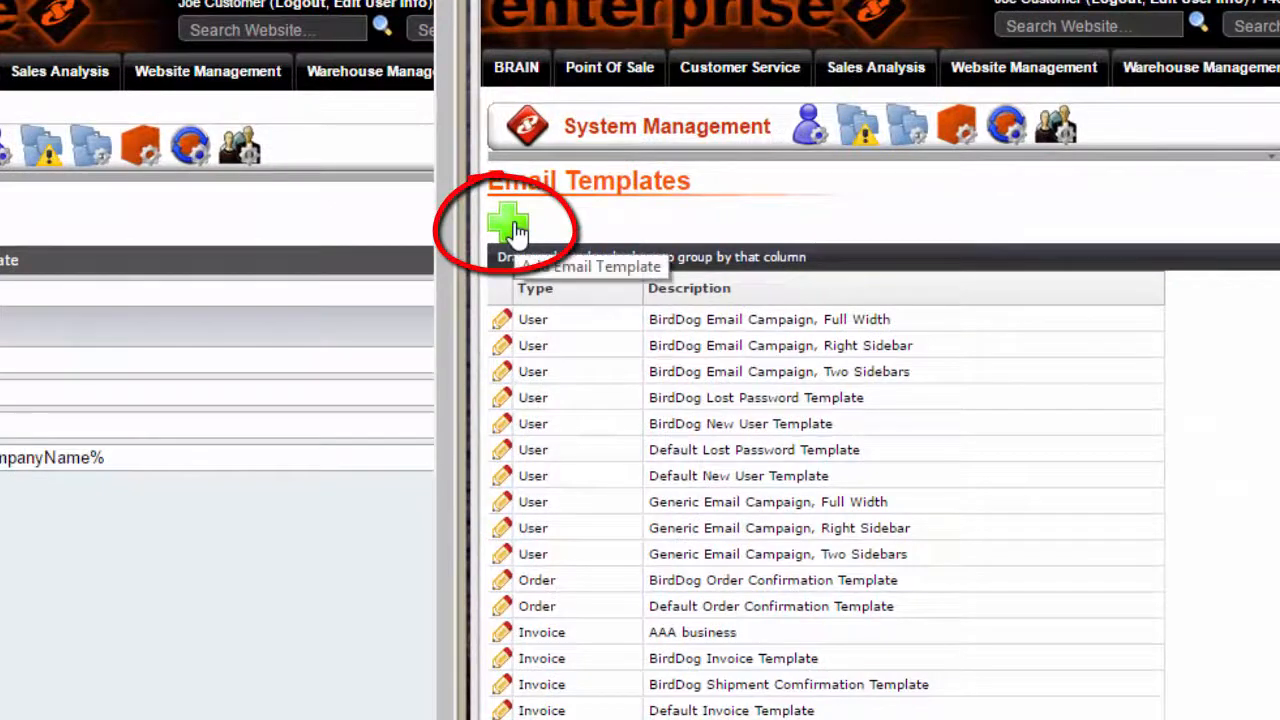
# Create a new email template described as "Training Default Template" with the object type Invoice.
pyautogui.click(513, 231)
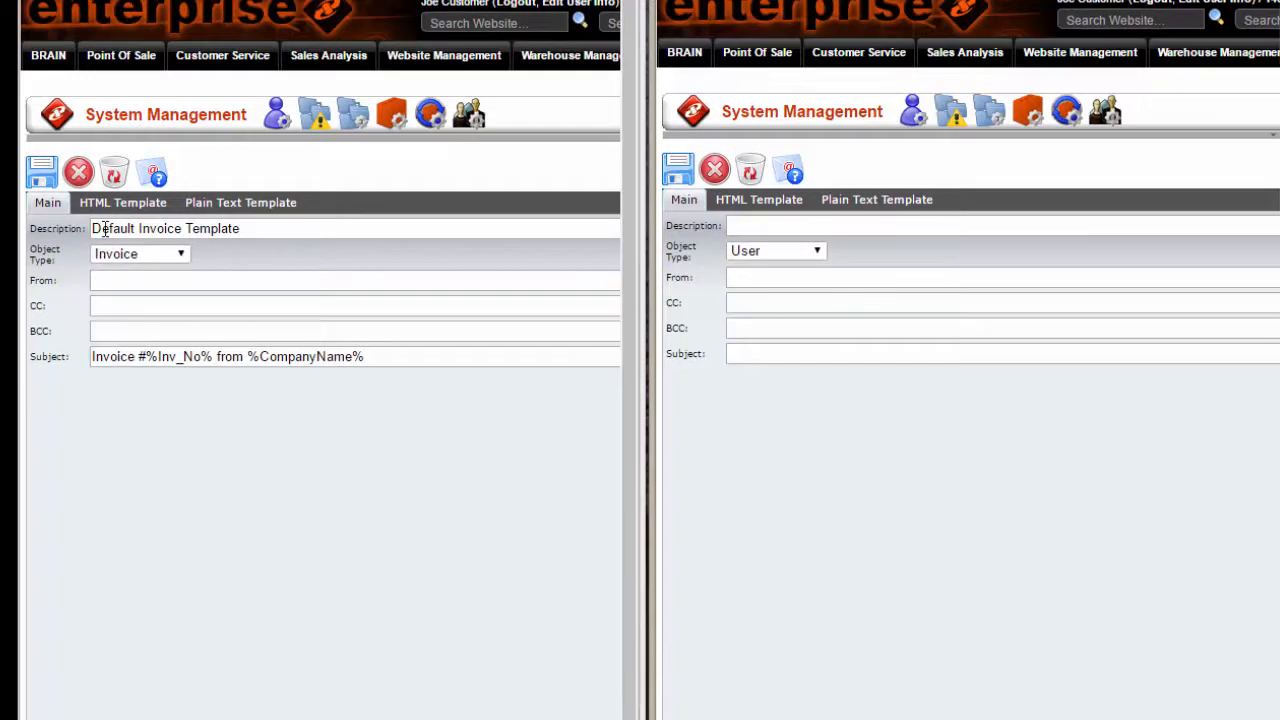
pyautogui.click(739, 223)
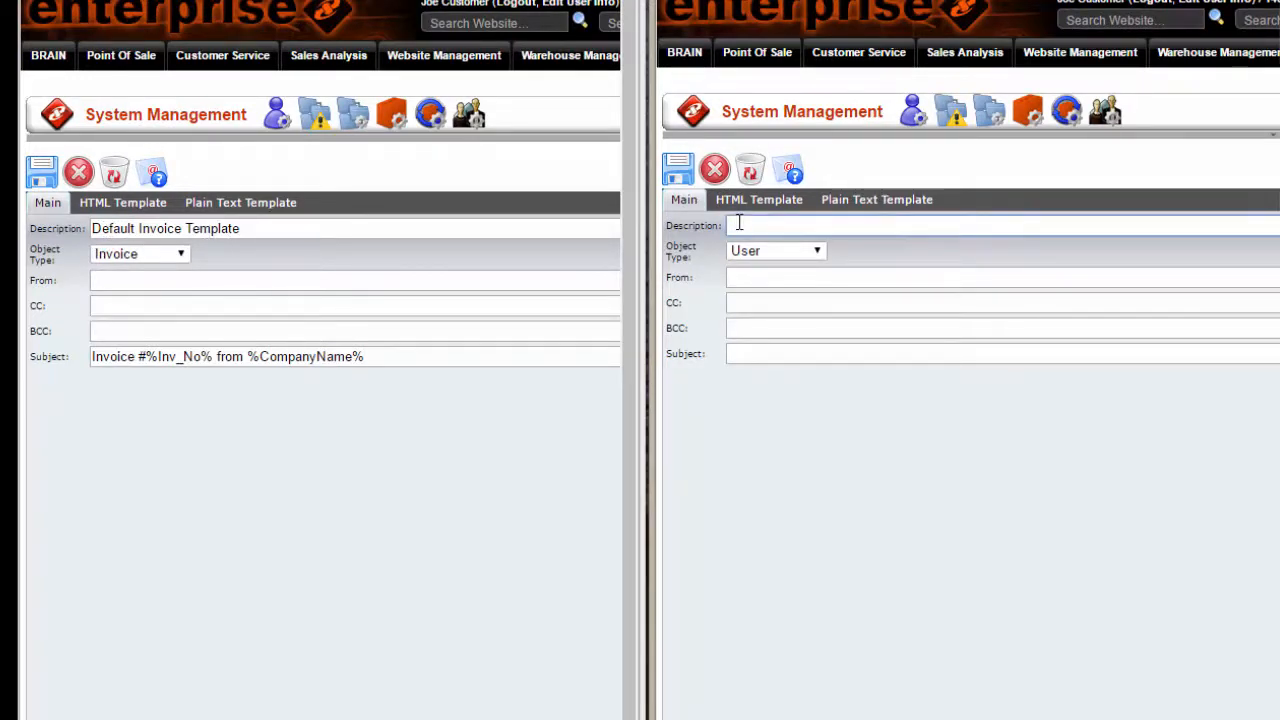
pyautogui.write('Training Default ')
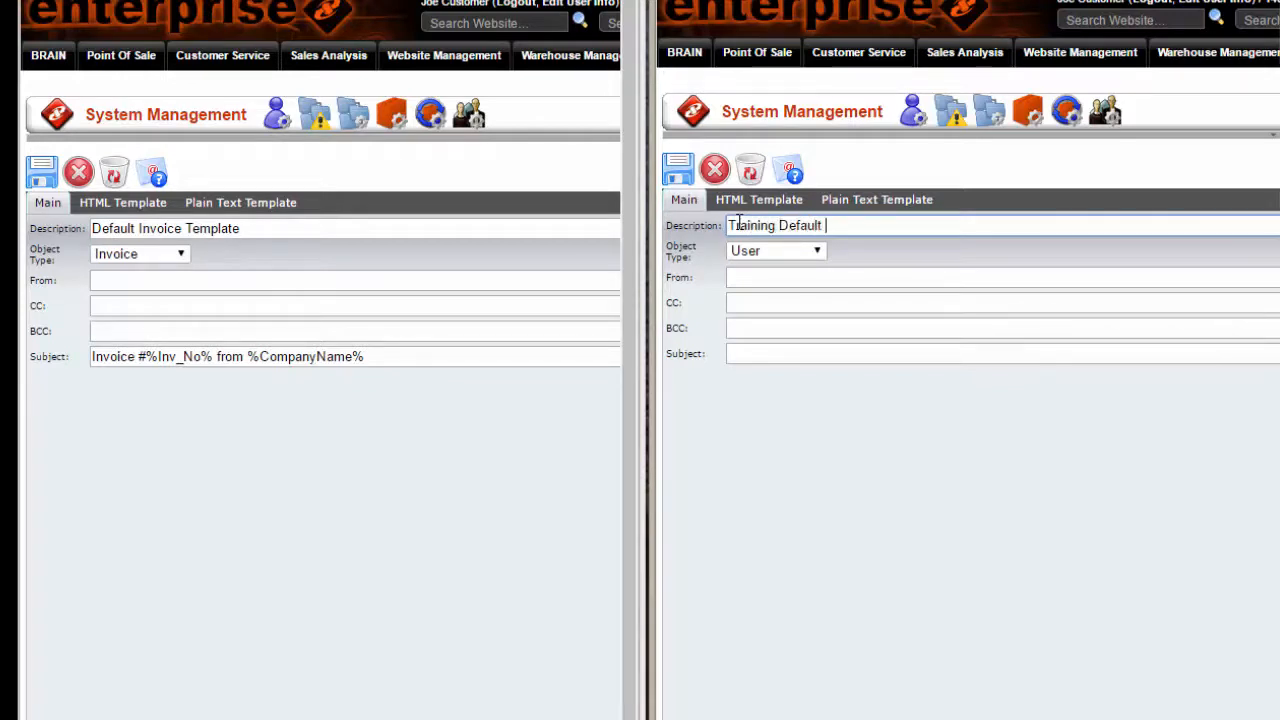
pyautogui.write('Templagt')
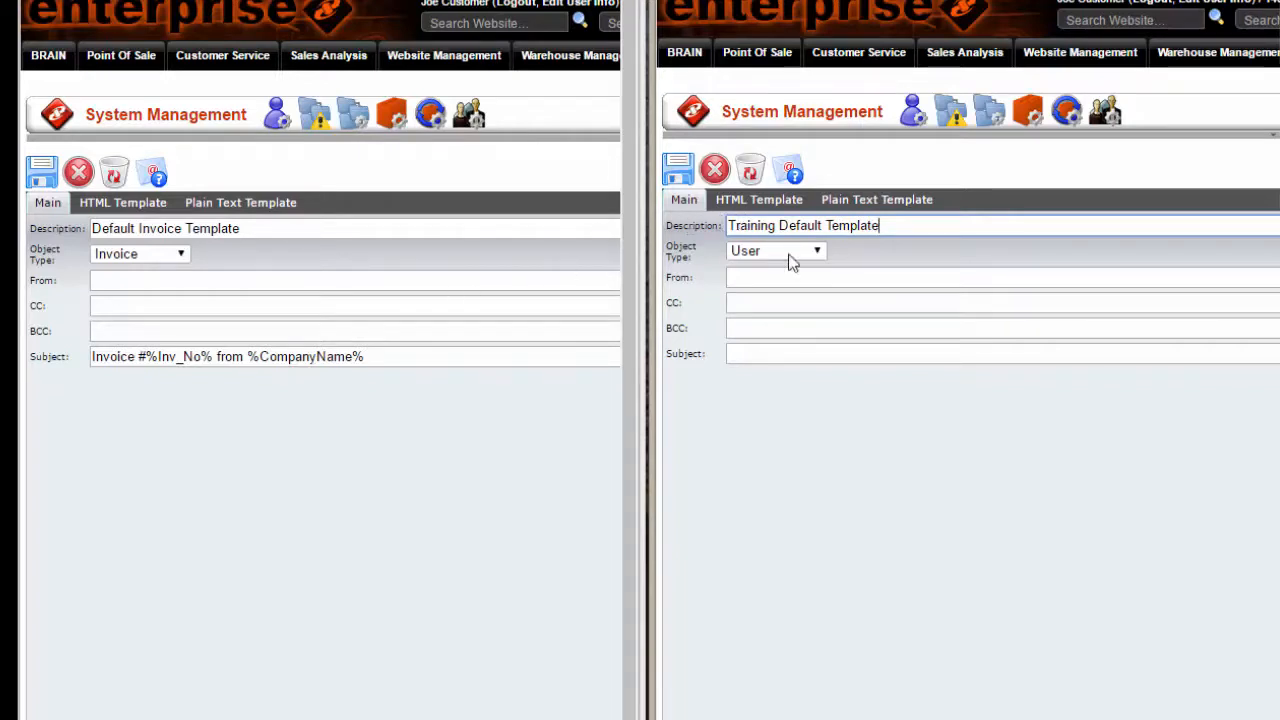
pyautogui.click(820, 254)
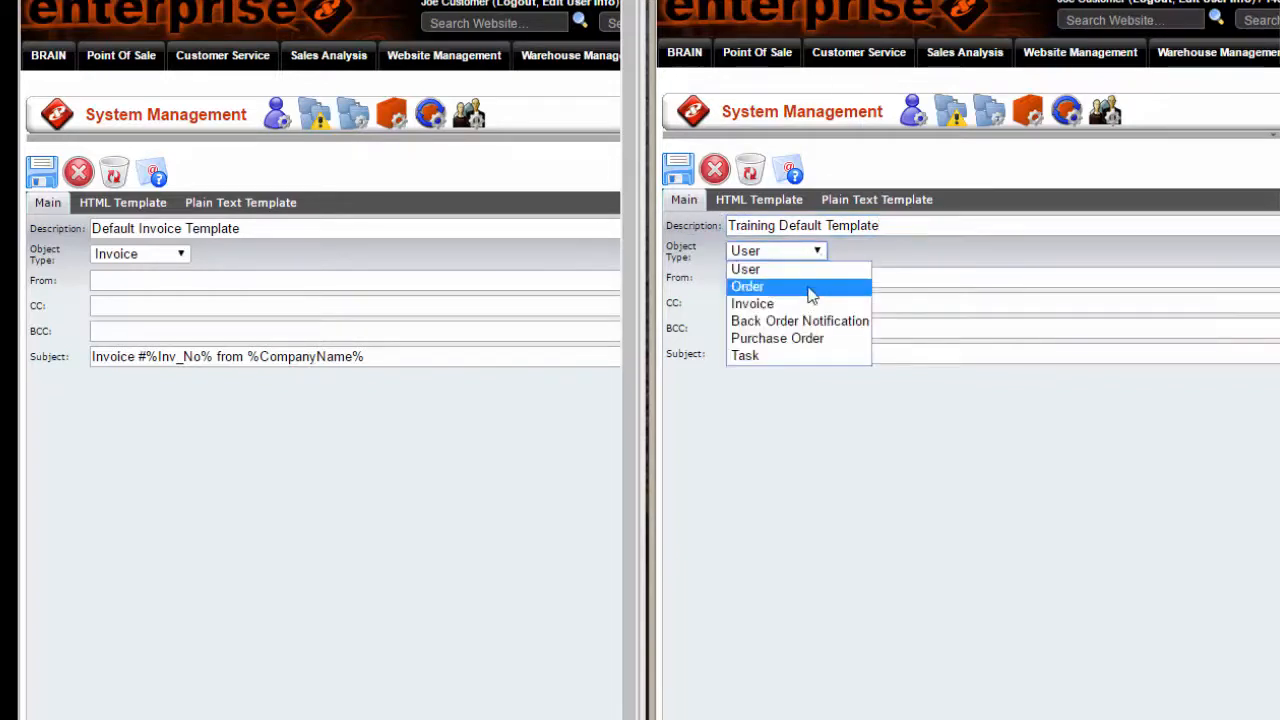
pyautogui.click(784, 303)
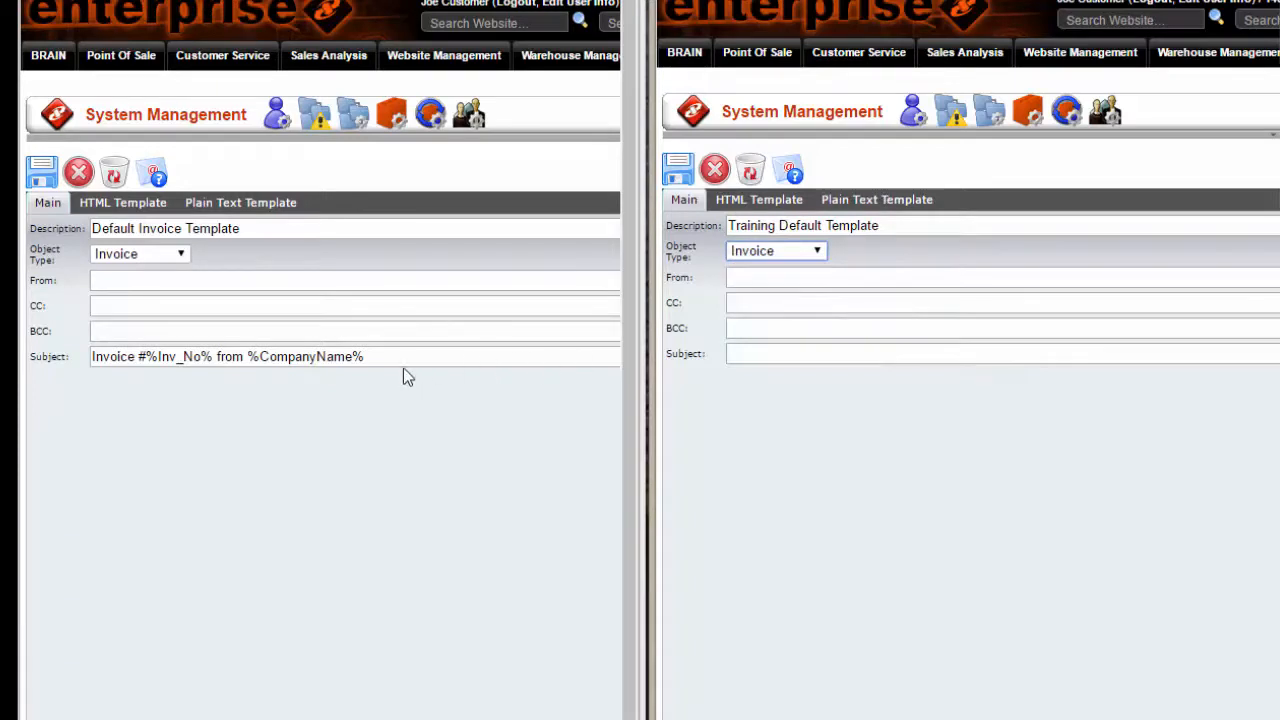
# Copy the subject "Invoice #%Inv_No% from %CompanyName%" from the Default Invoice Template into the new template's subject.
pyautogui.moveTo(383, 358); pyautogui.dragTo(93, 364)
pyautogui.hotkey('ctrl', 'c')
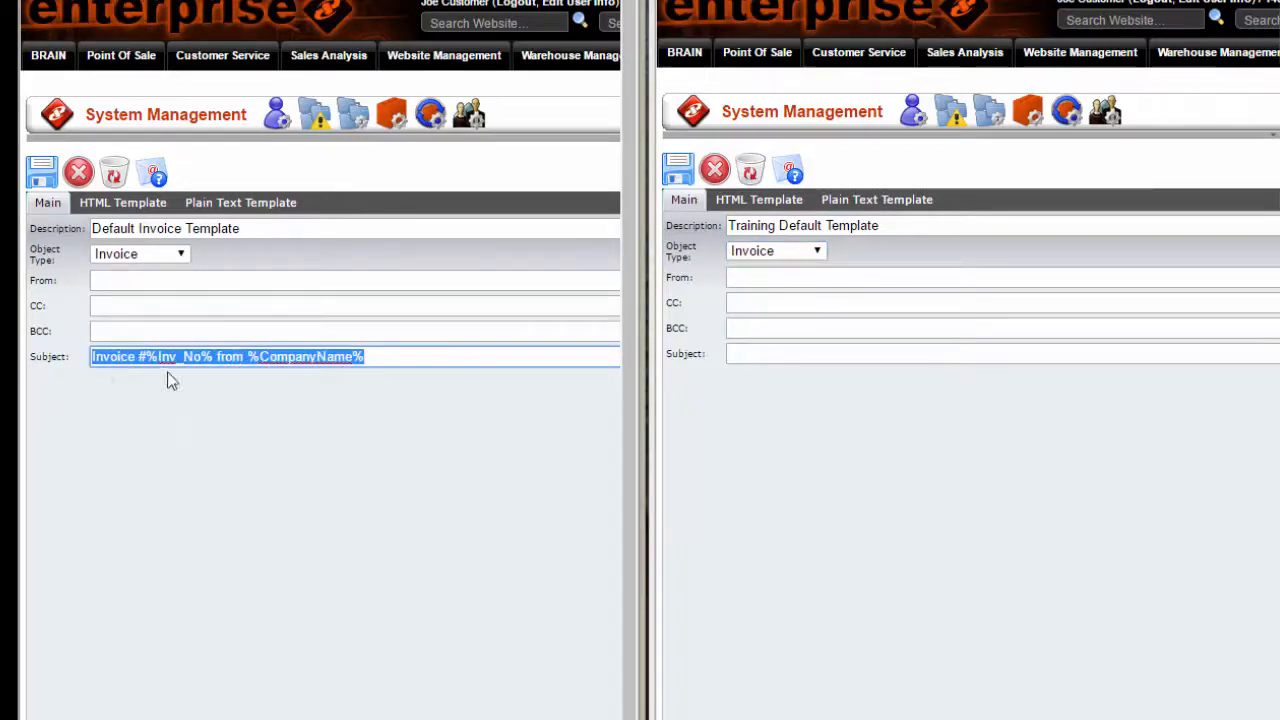
pyautogui.click(767, 358)
pyautogui.hotkey('ctrl', 'v')
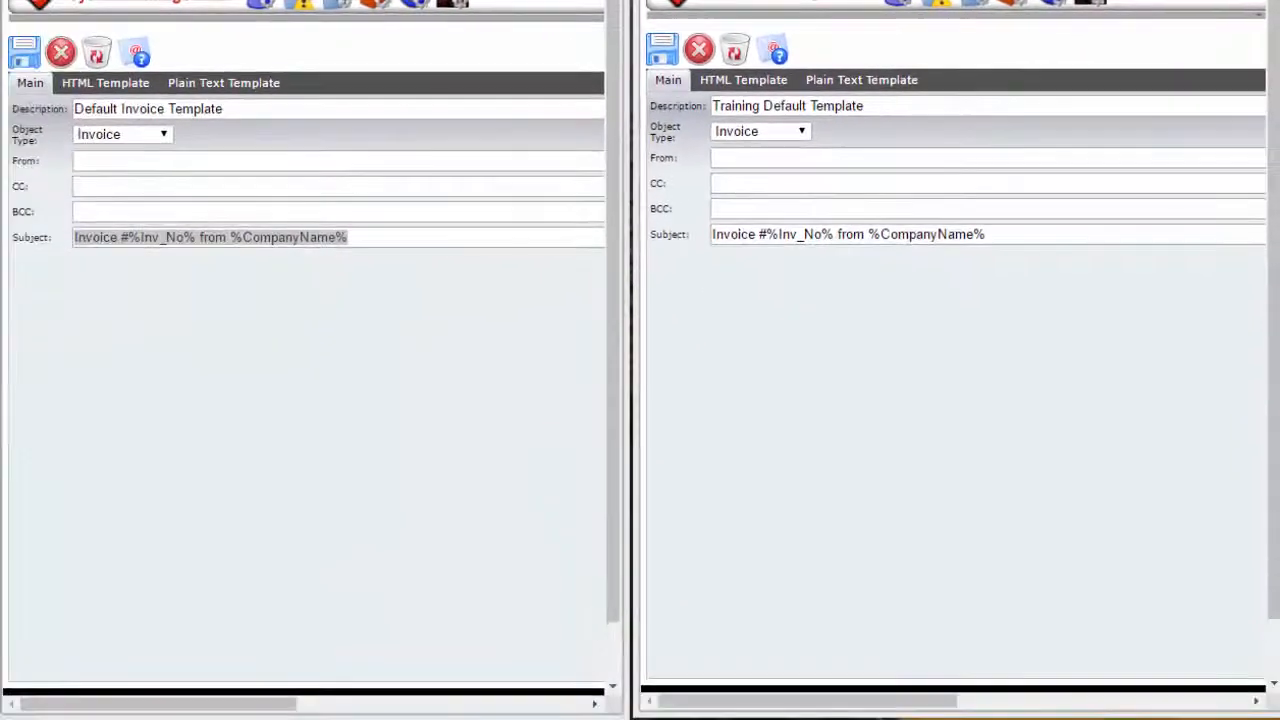
# Copy the complete HTML source of the Default Invoice Template into the new template's HTML source and apply it.
pyautogui.click(79, 88)
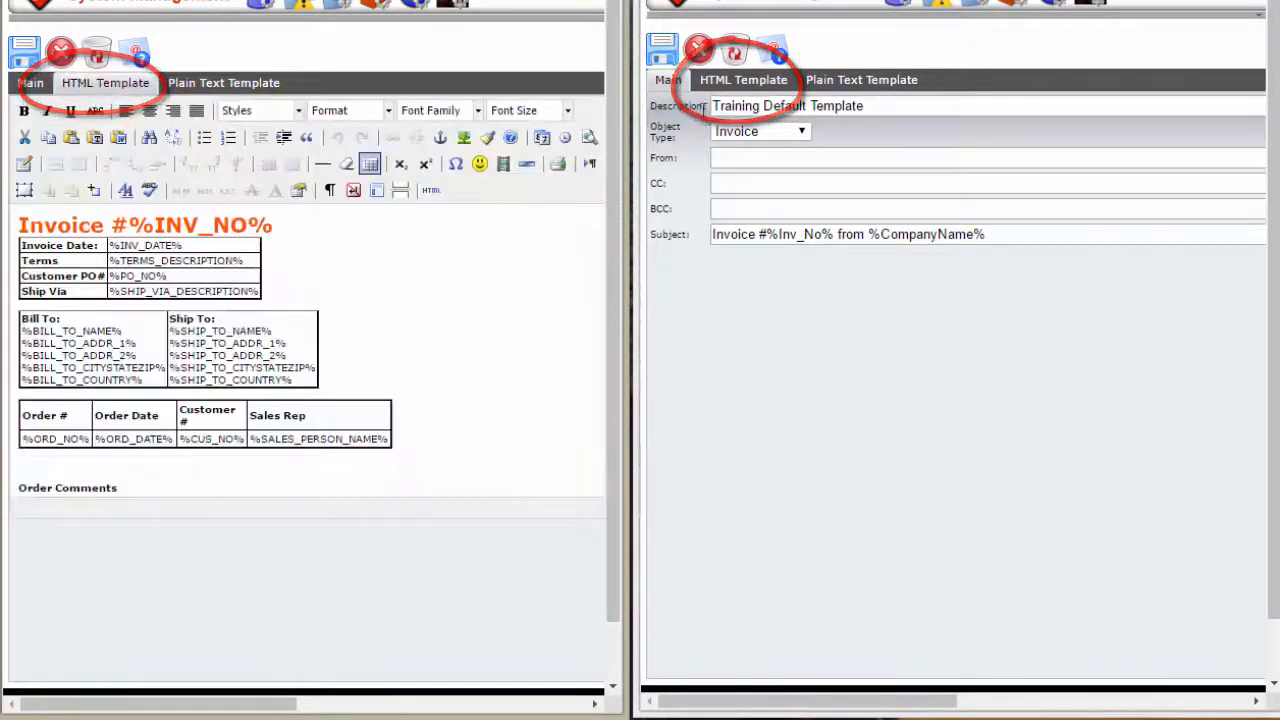
pyautogui.click(726, 83)
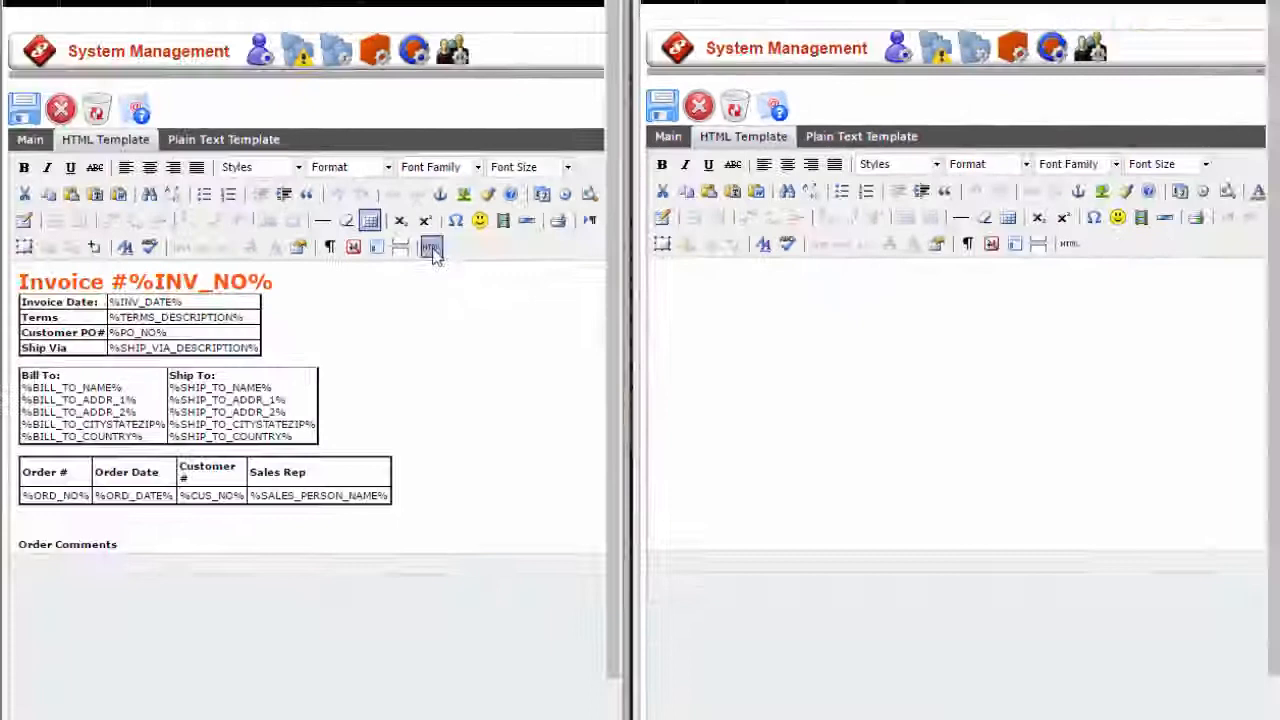
pyautogui.click(370, 442)
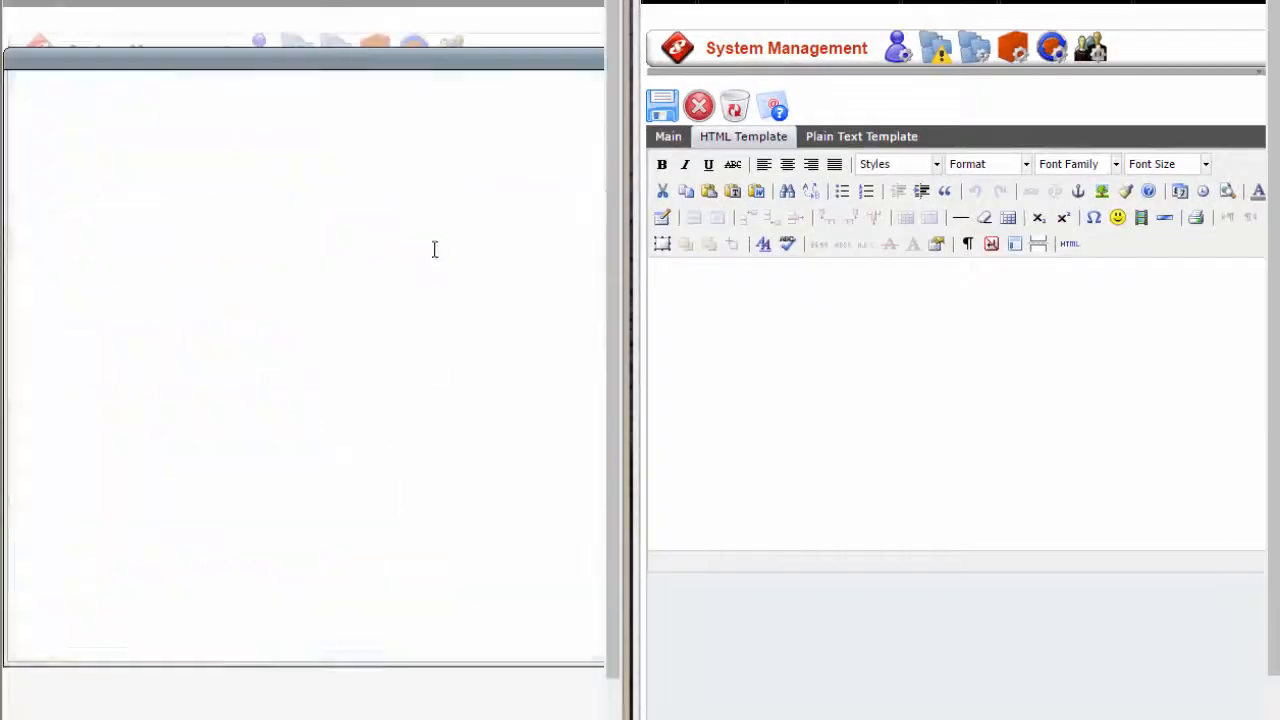
pyautogui.click(1069, 245)
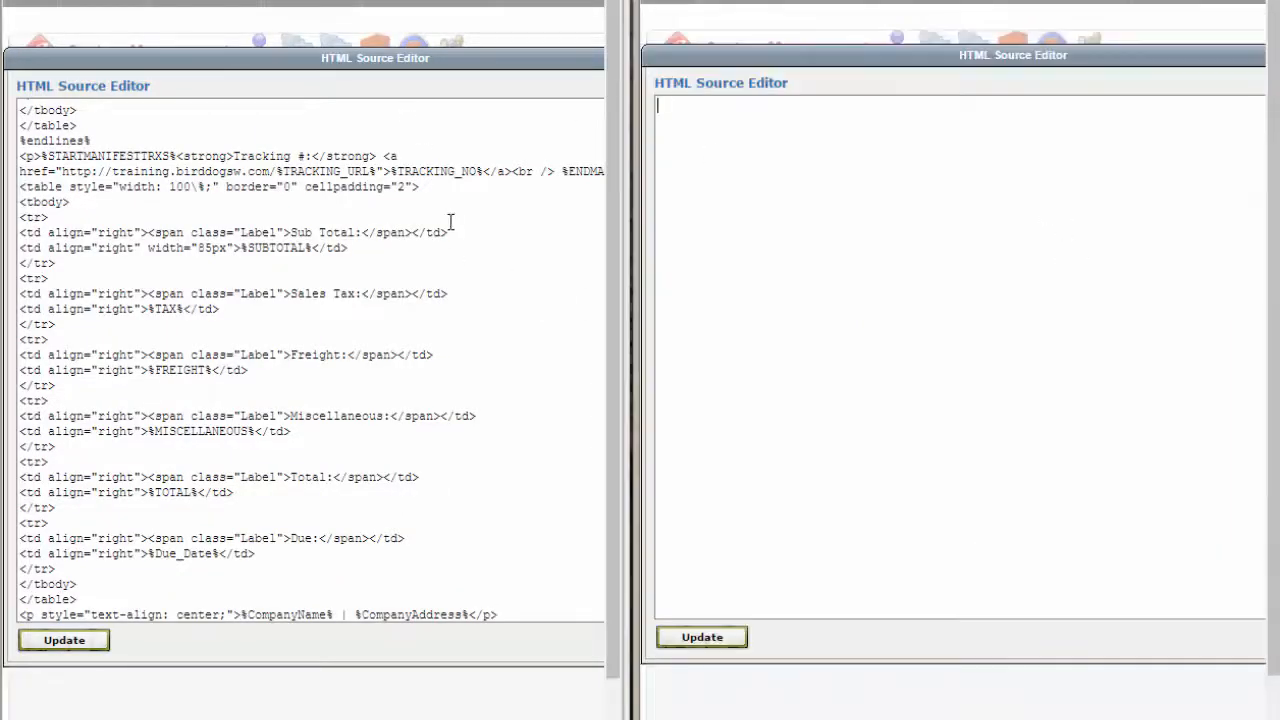
pyautogui.click(503, 311)
pyautogui.click(512, 269)
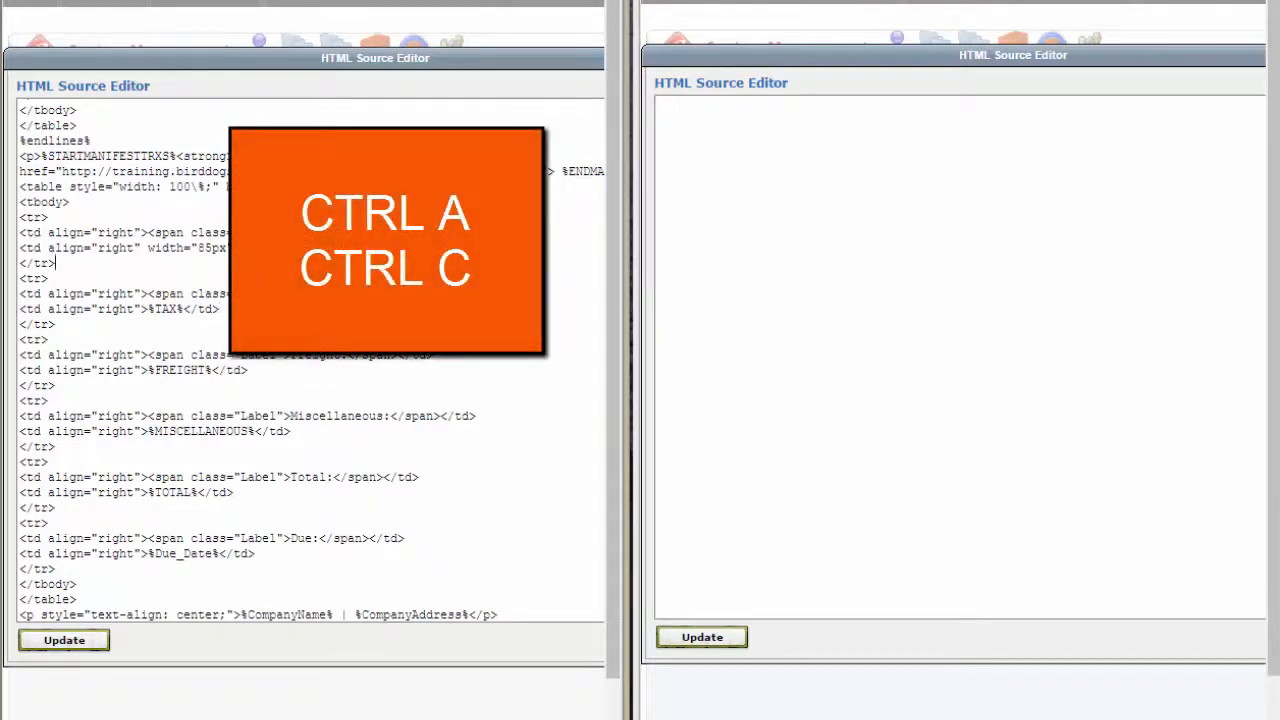
pyautogui.hotkey('ctrl', 'a')
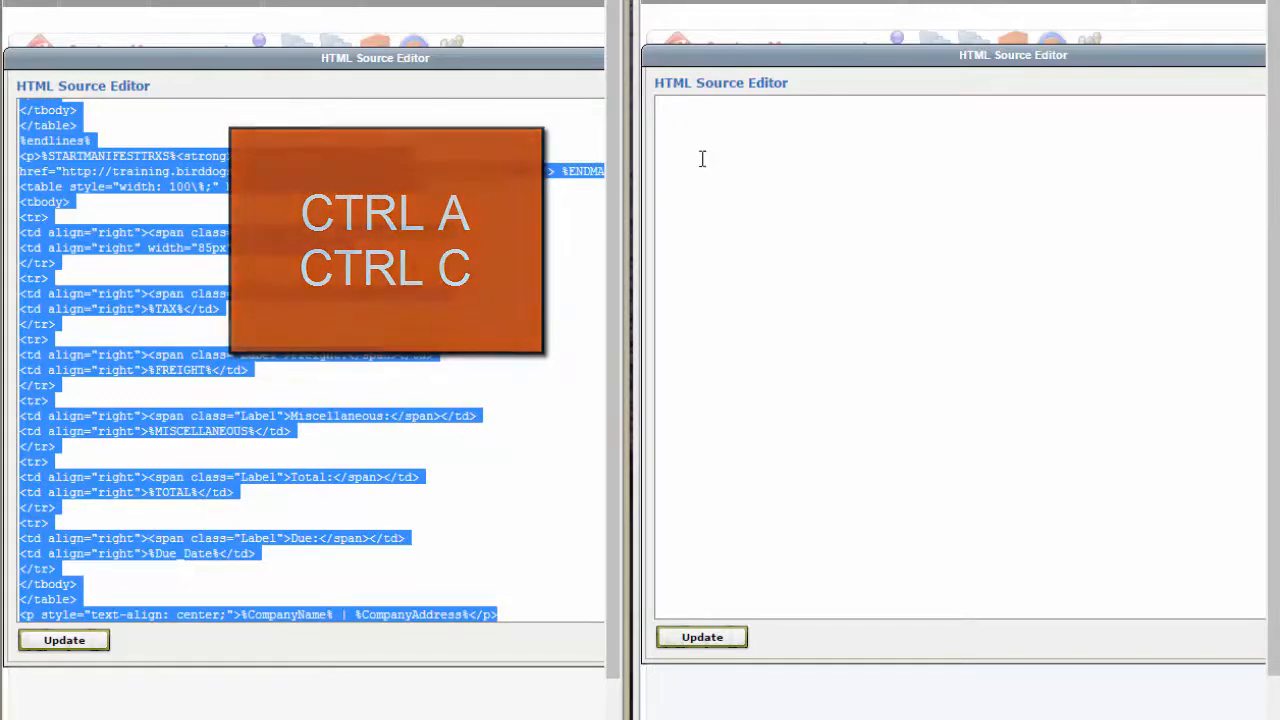
pyautogui.click(680, 123)
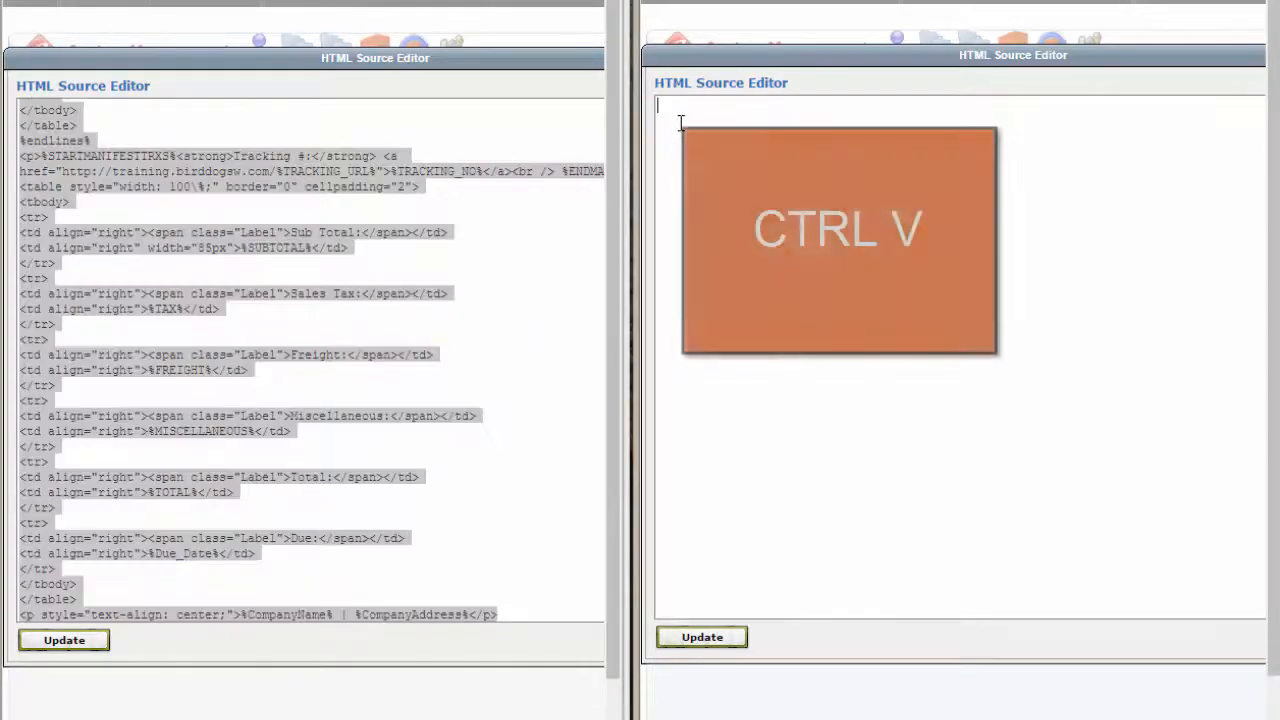
pyautogui.hotkey('ctrl', 'v')
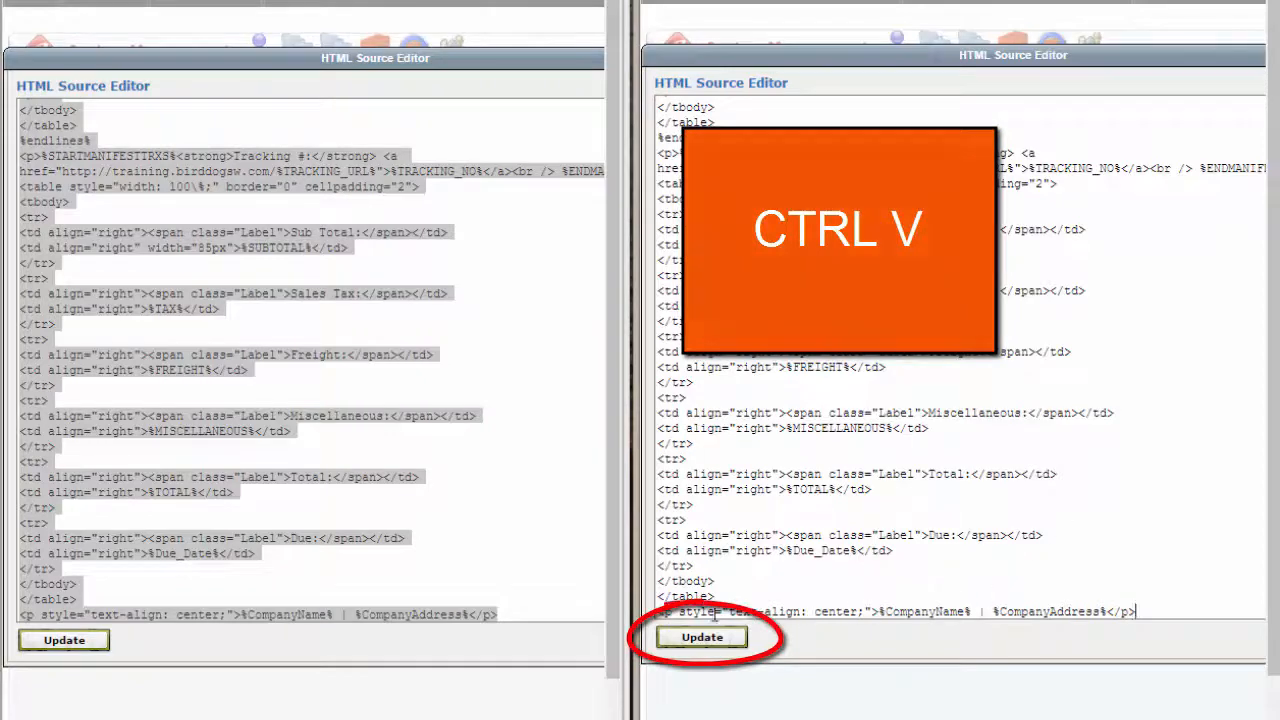
pyautogui.click(702, 637)
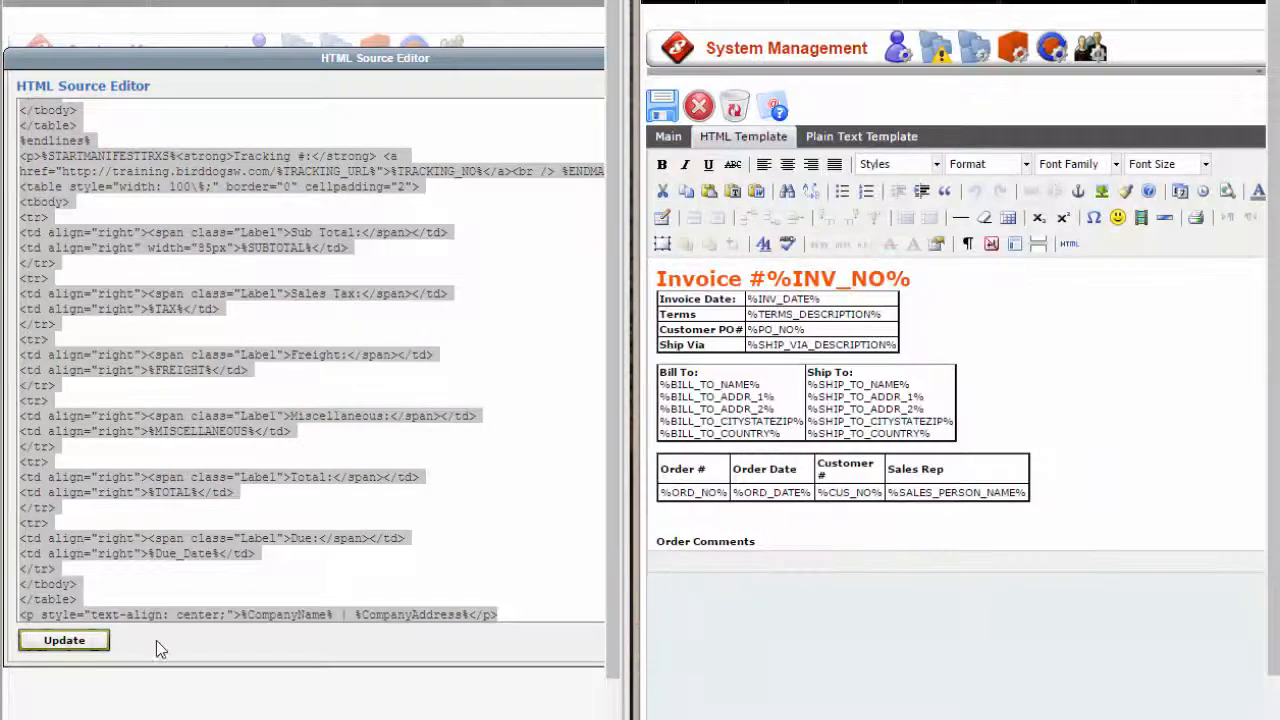
pyautogui.click(64, 640)
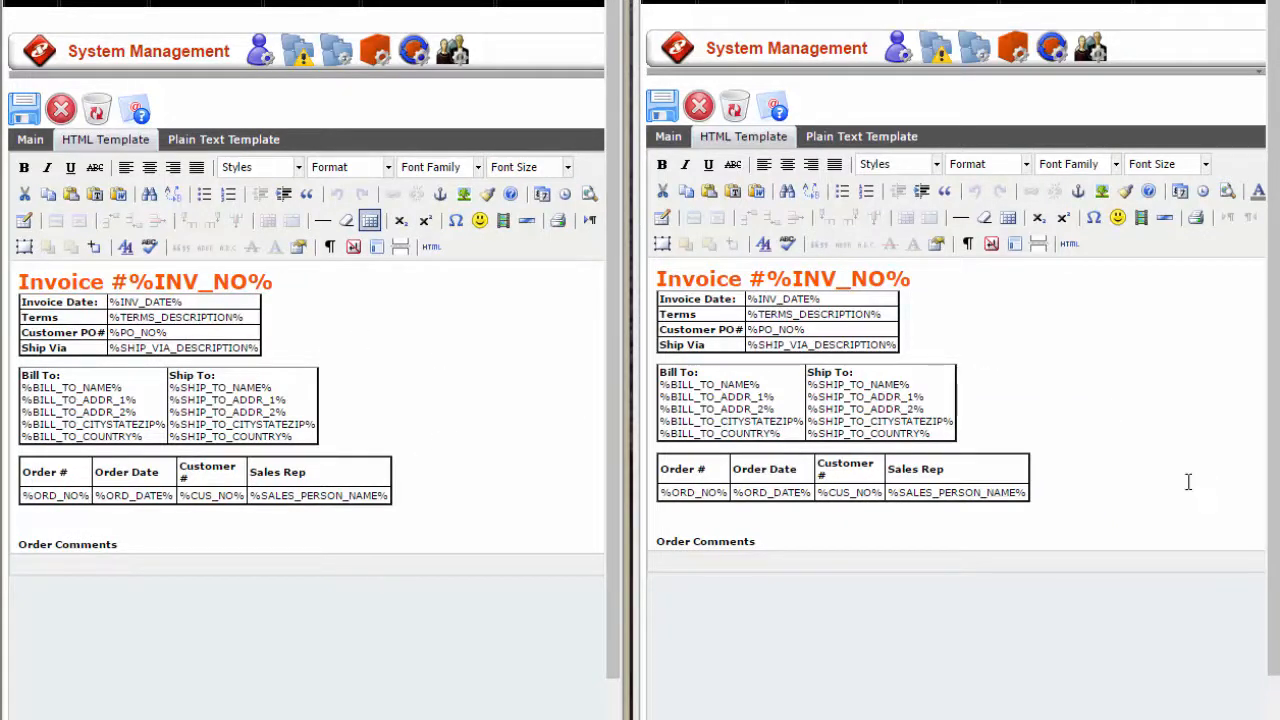
# Copy all plain text content of the Default Invoice Template into the new template's plain text version and save the new template.
pyautogui.click(243, 141)
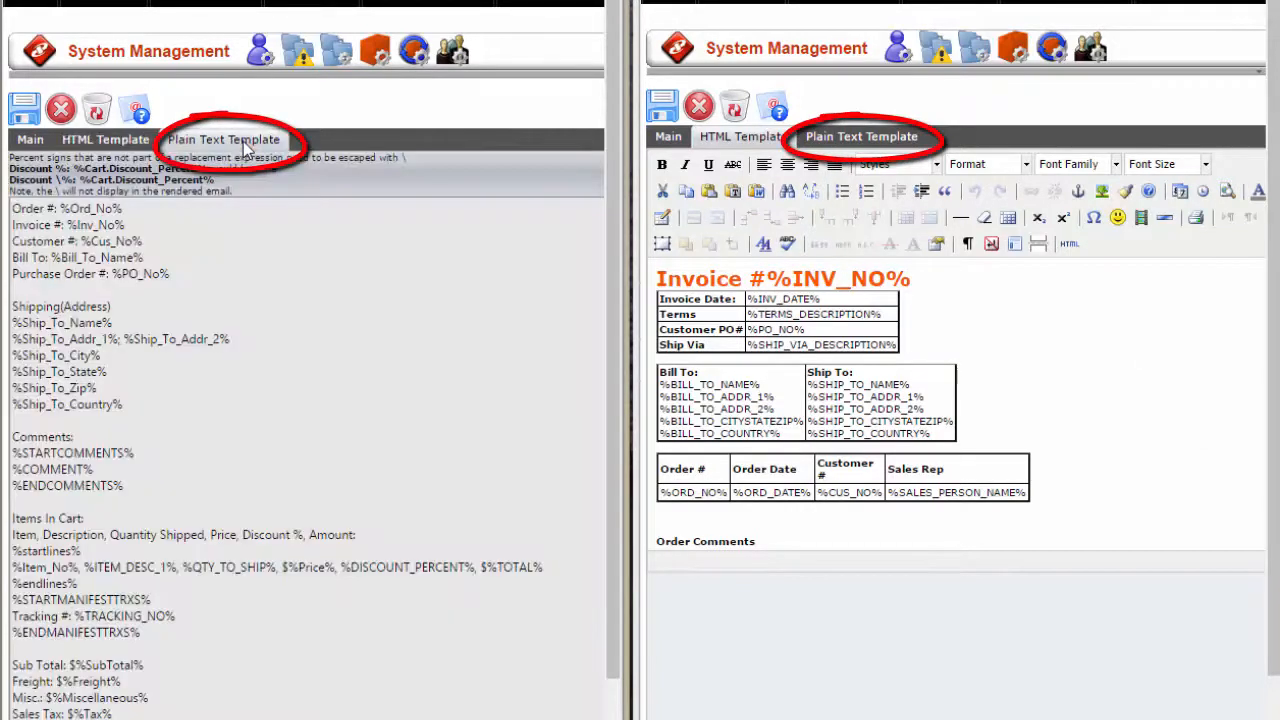
pyautogui.click(862, 138)
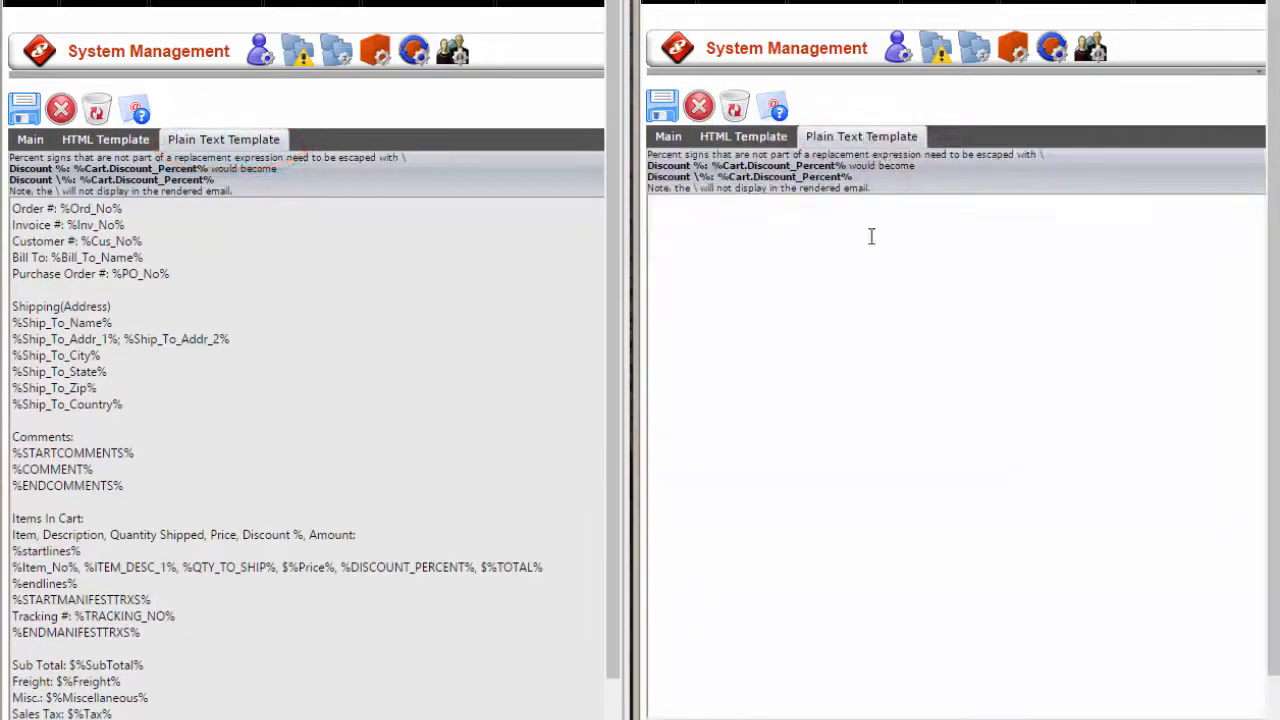
pyautogui.click(389, 243)
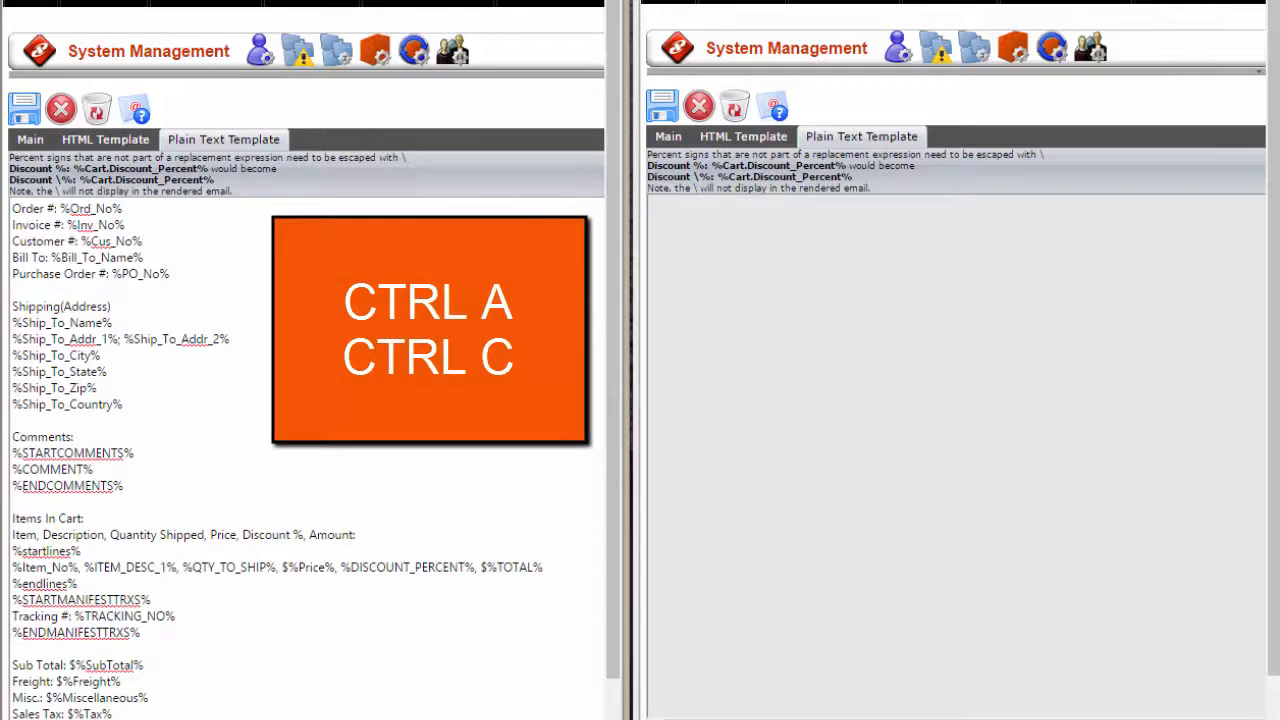
pyautogui.hotkey('ctrl', 'a')
pyautogui.hotkey('ctrl', 'c')
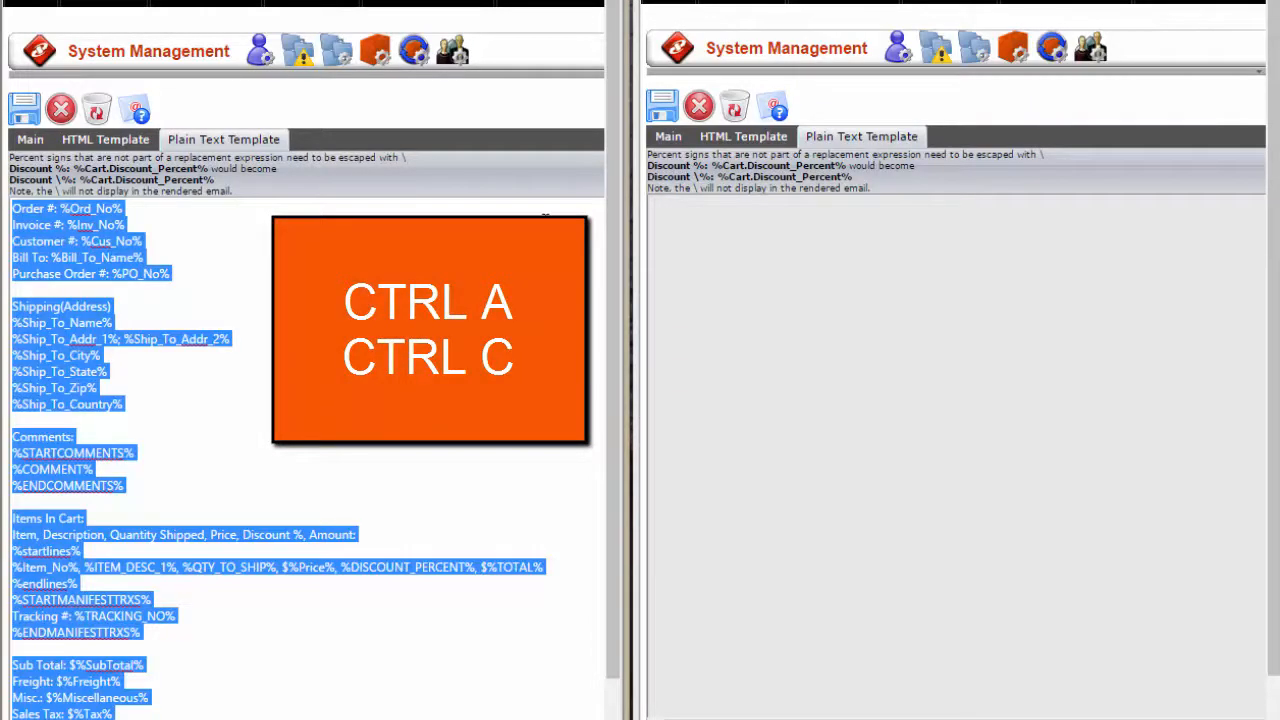
pyautogui.click(749, 217)
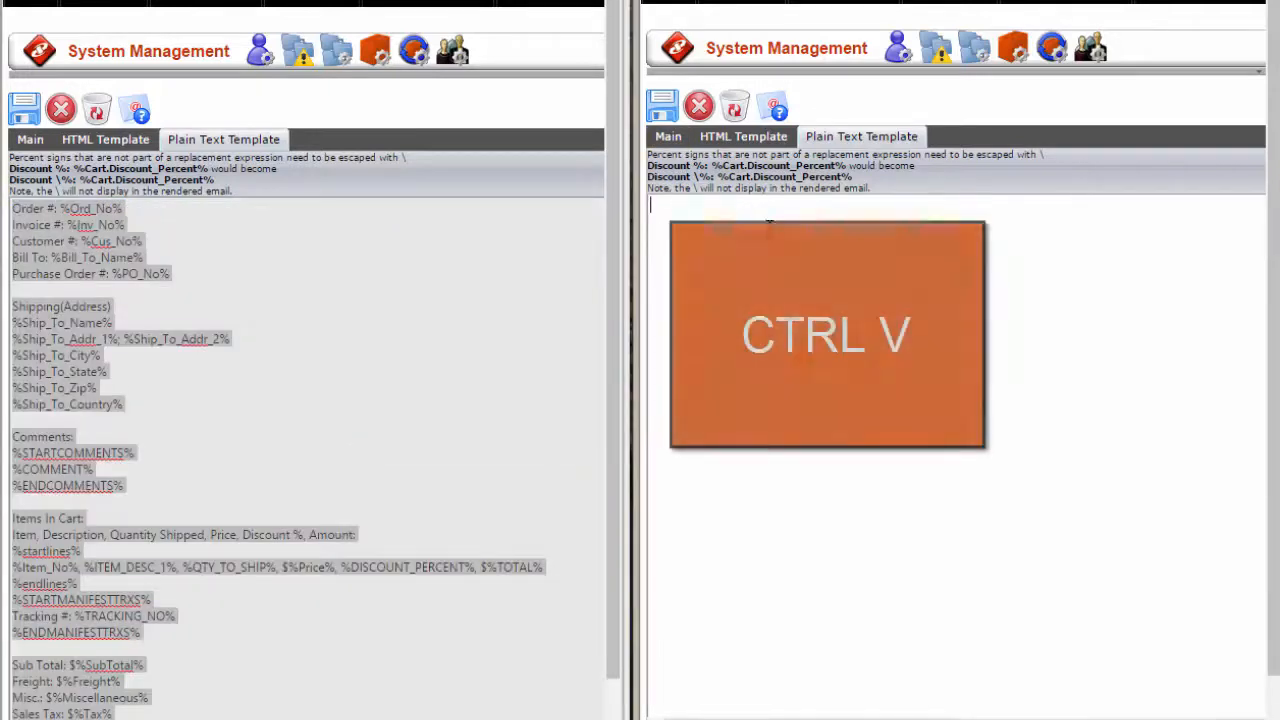
pyautogui.hotkey('ctrl', 'v')
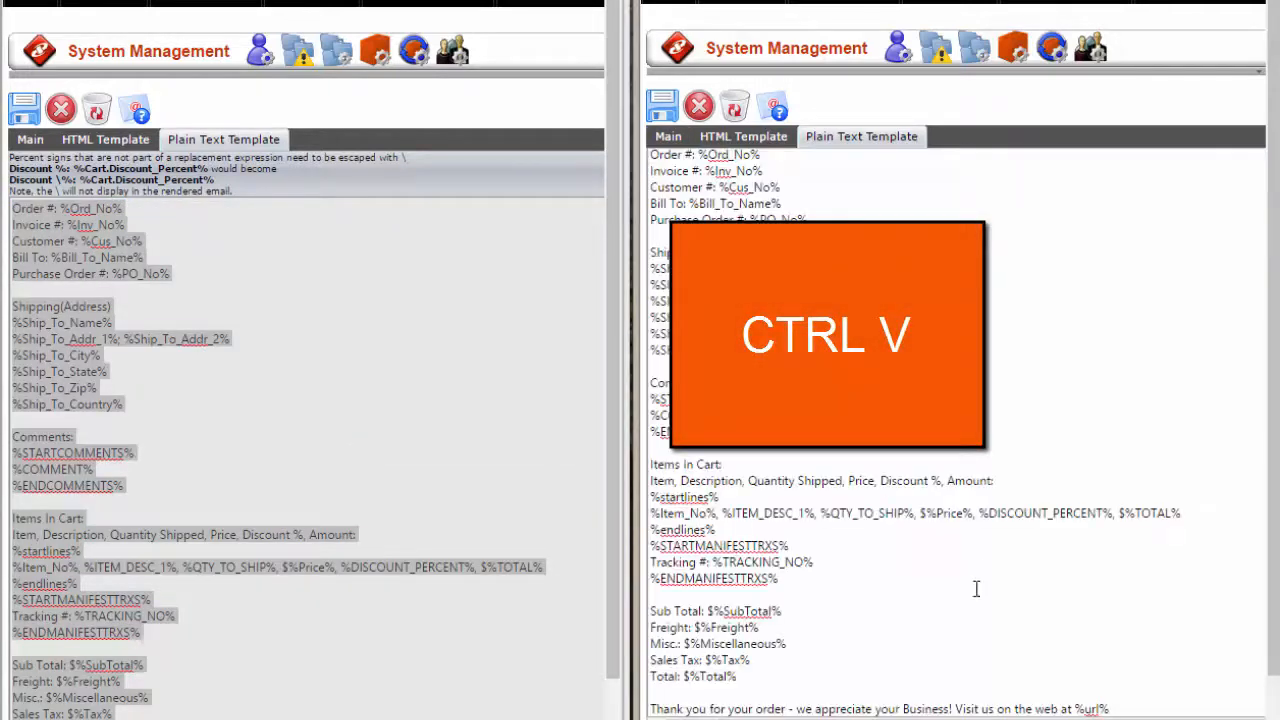
pyautogui.click(661, 106)
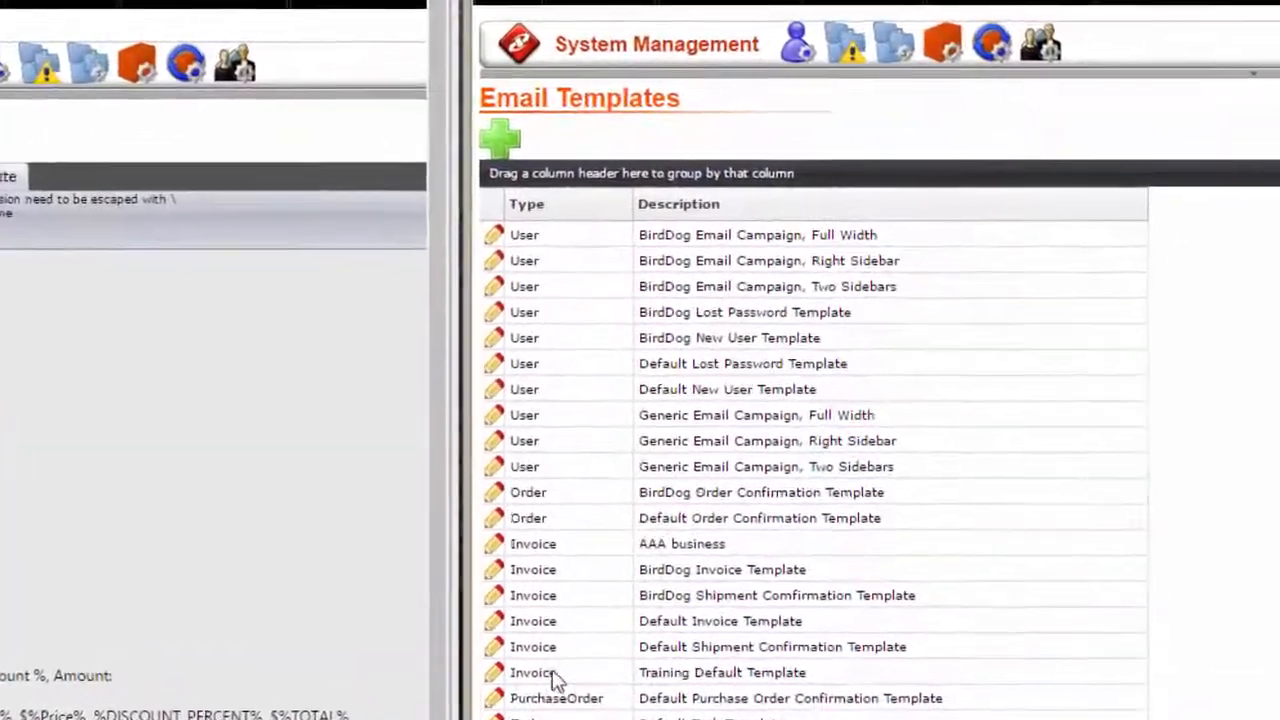
# Reopen the Training Default Template and insert emailbanner.jpg from Images/BirdDog/Email before the invoice heading in its HTML version, without an image description.
pyautogui.click(657, 532)
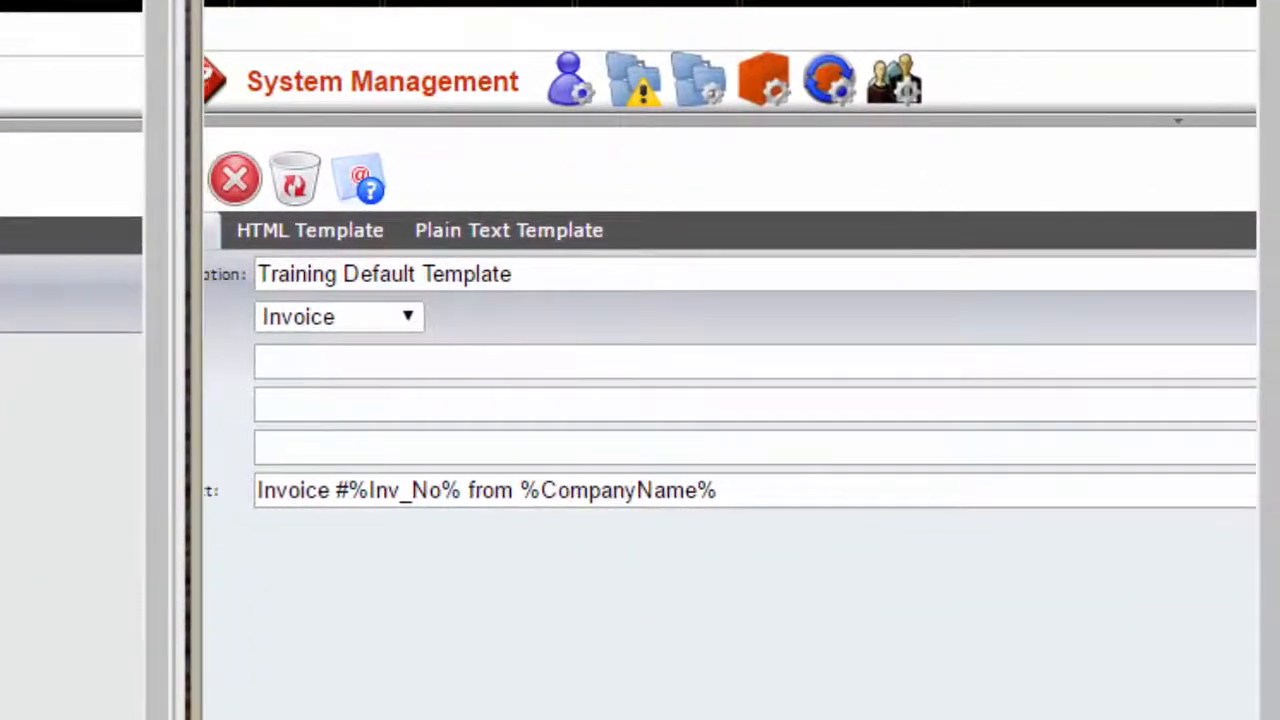
pyautogui.click(314, 236)
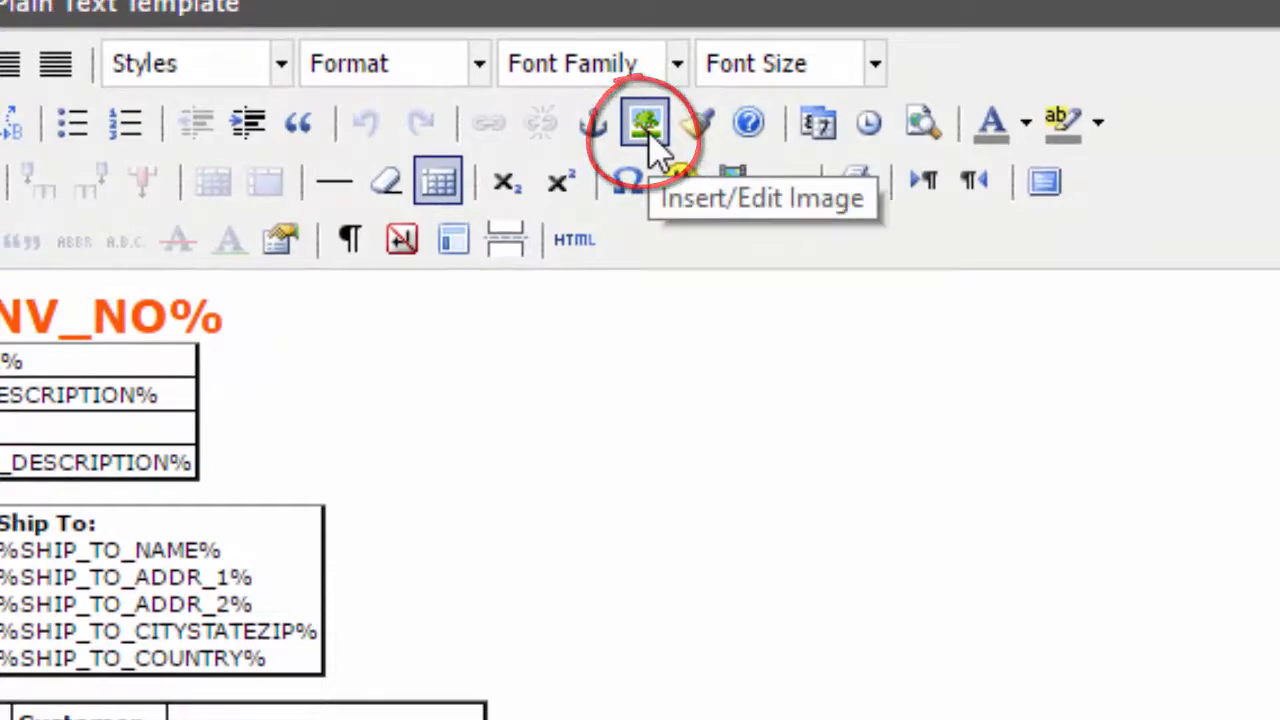
pyautogui.click(648, 128)
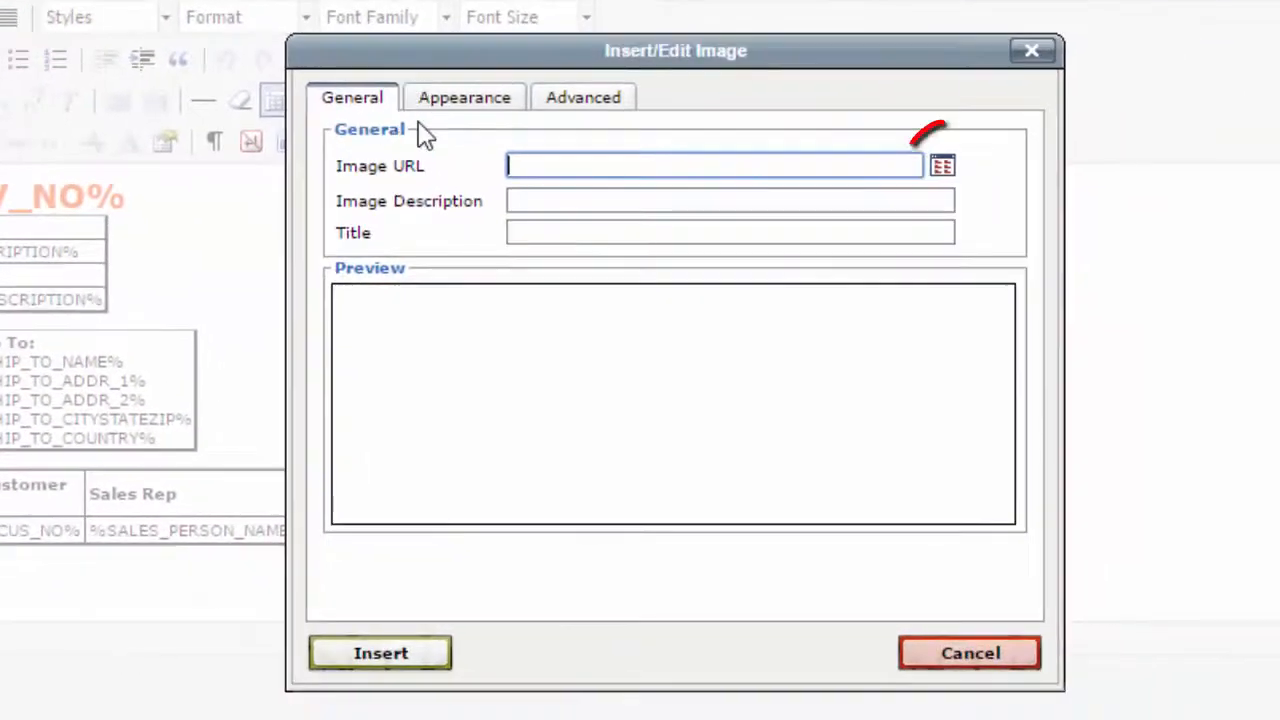
pyautogui.click(942, 165)
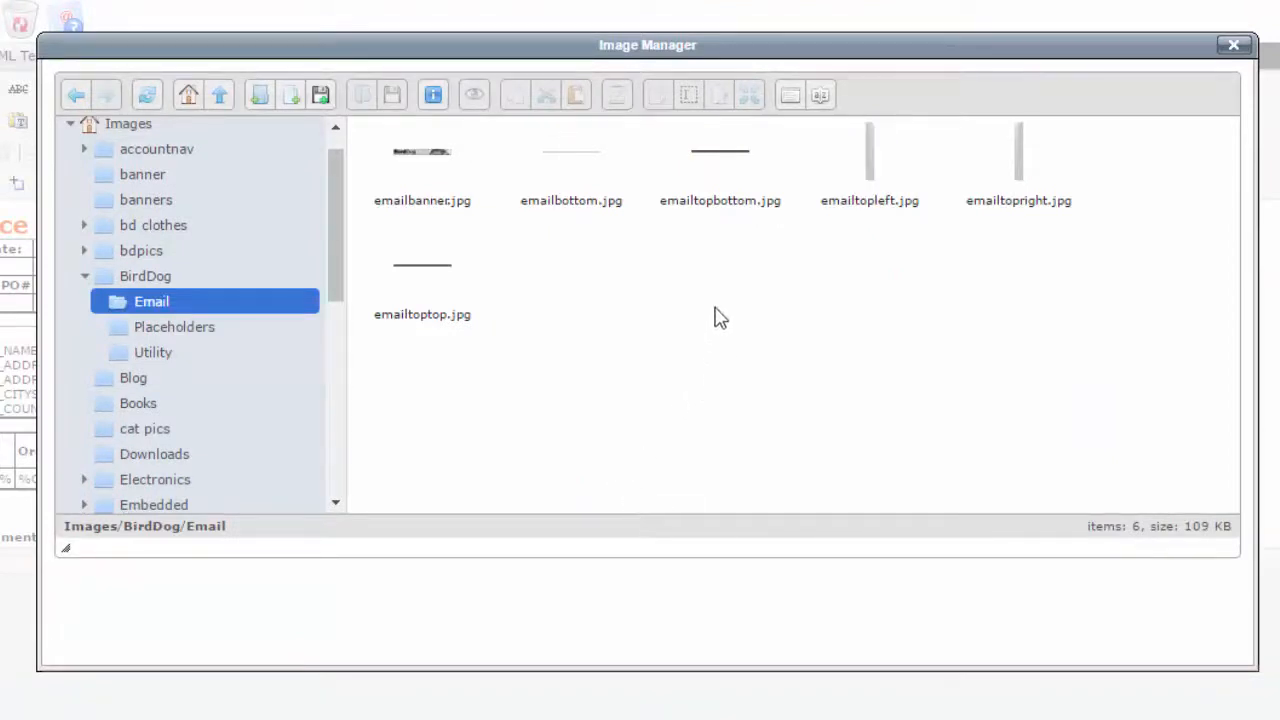
pyautogui.doubleClick(423, 156)
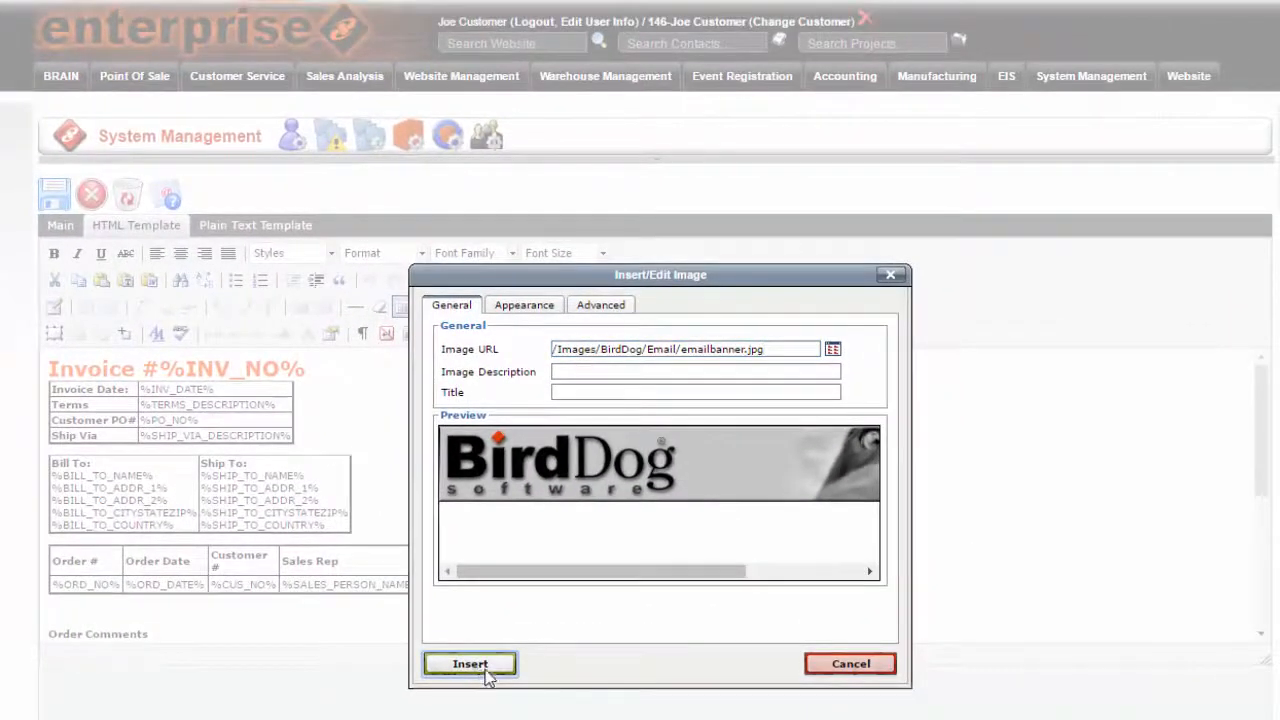
pyautogui.click(470, 664)
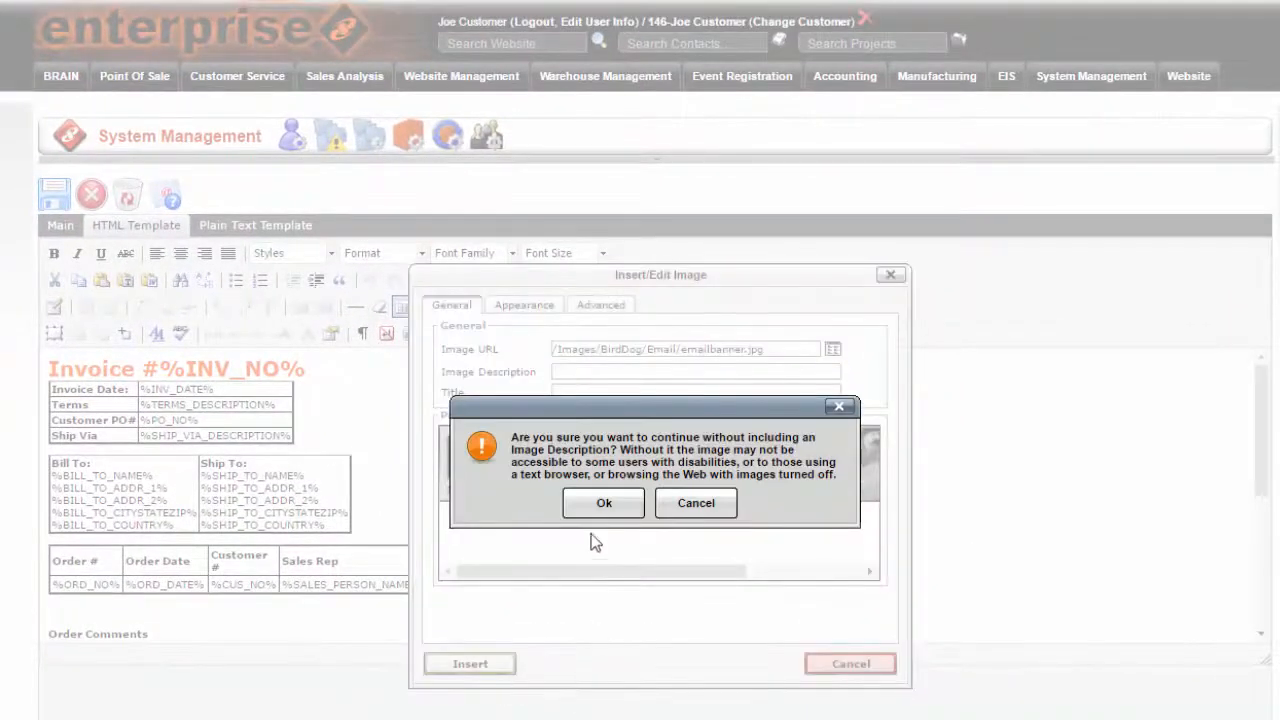
pyautogui.click(603, 506)
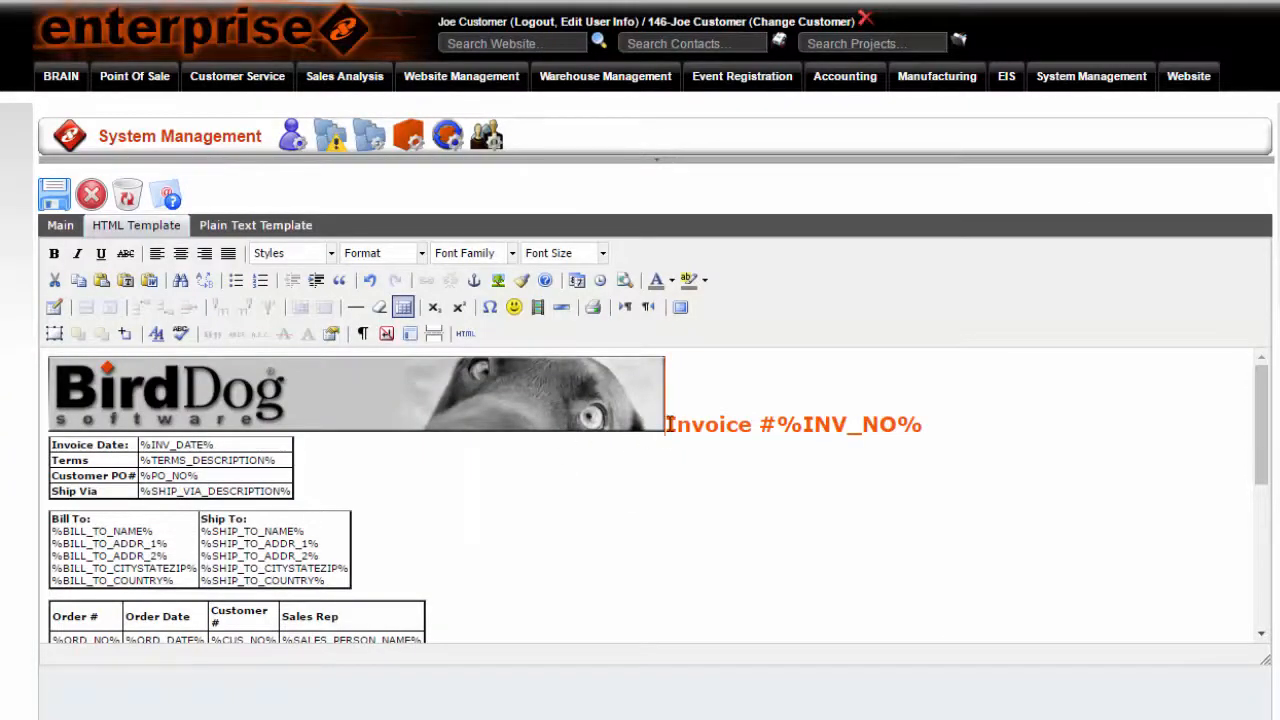
# Move the invoice heading two lines down, below the banner image, and save and reopen the Training Default Template.
pyautogui.press('Return')
pyautogui.press('Return')
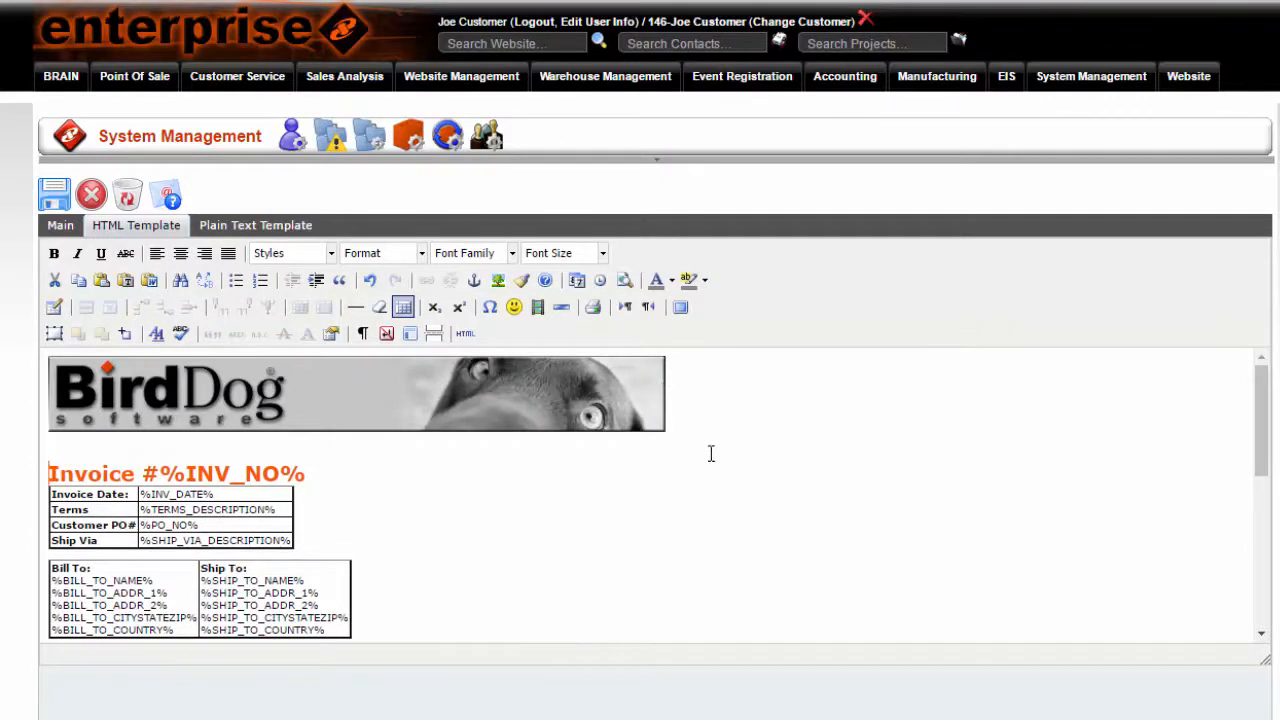
pyautogui.click(55, 205)
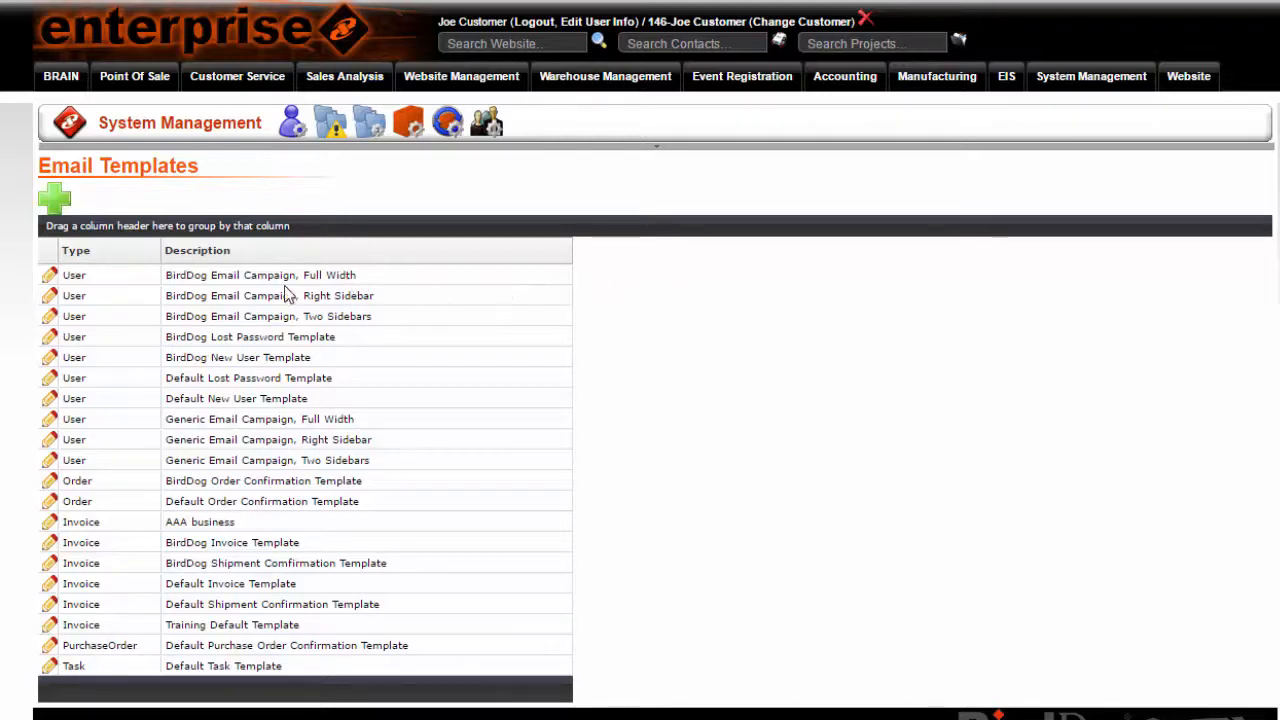
pyautogui.click(80, 585)
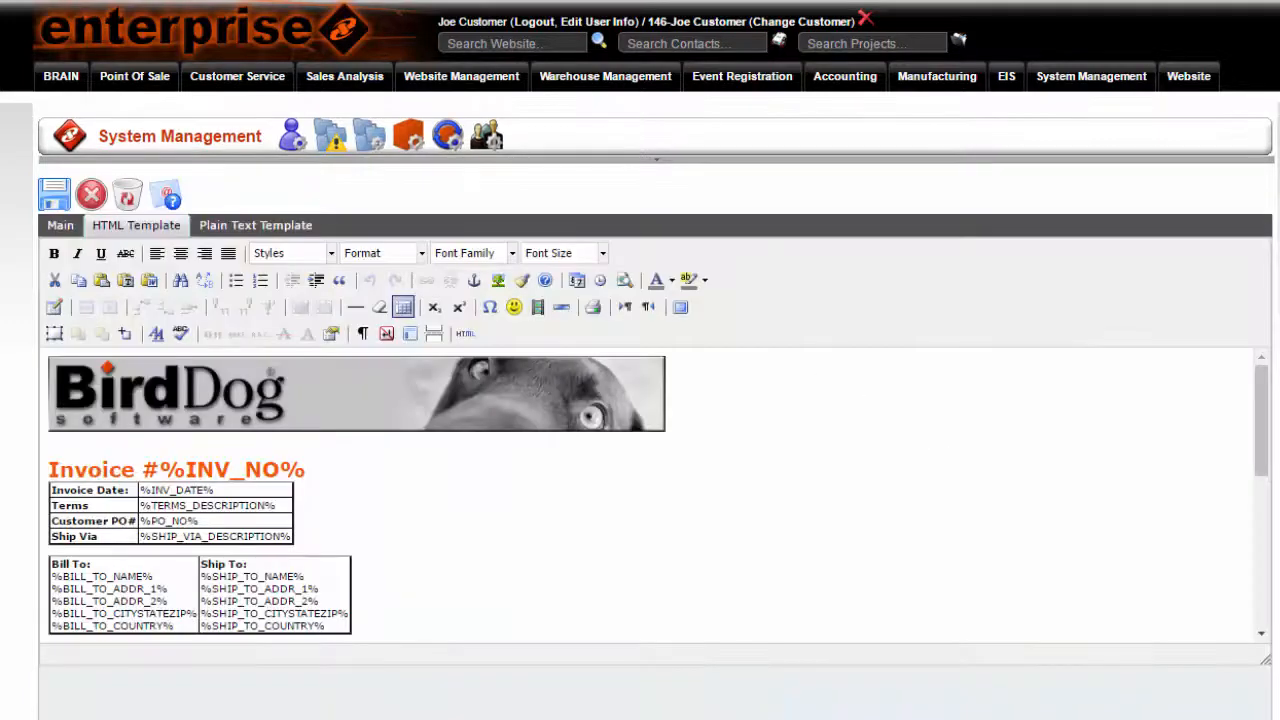